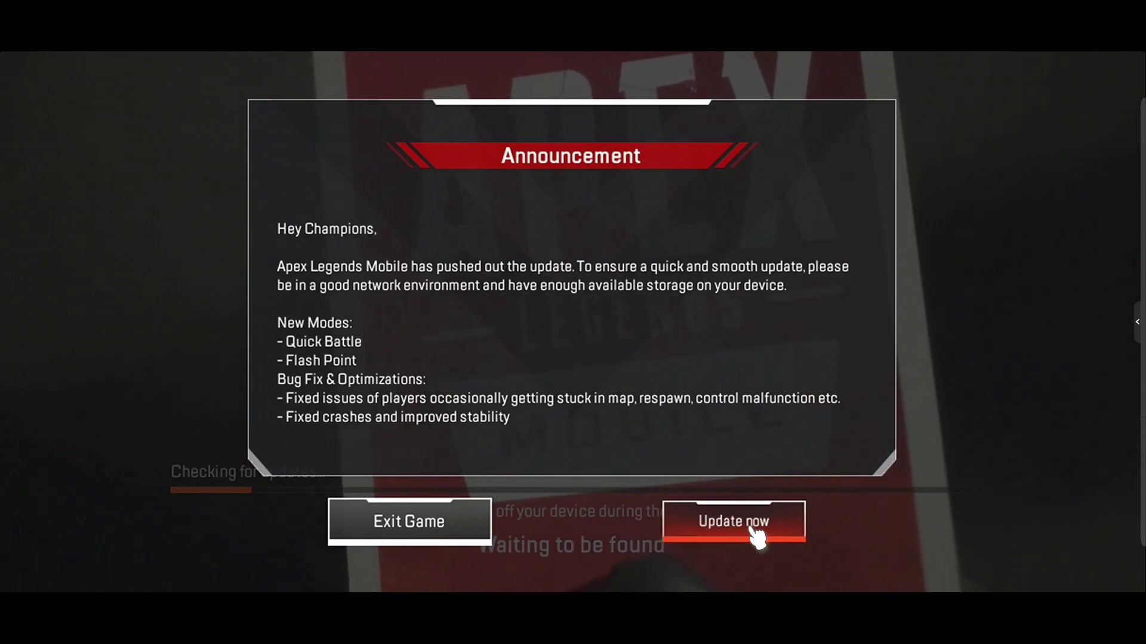
Step: Accept the Apex Legends Mobile update, reaching its Play Store page flagged as incompatible
{"action": "left_click", "coordinate": [750, 531]}
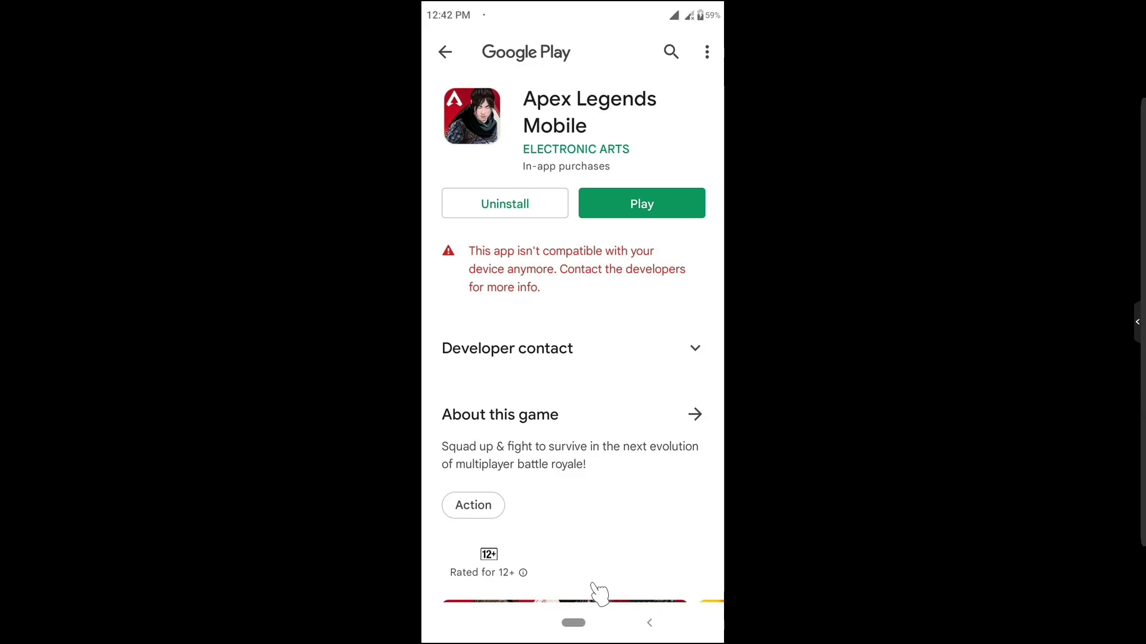
Step: Leave Google Play for the home screen and launch File Manager + from the other page
{"action": "left_click", "coordinate": [574, 624]}
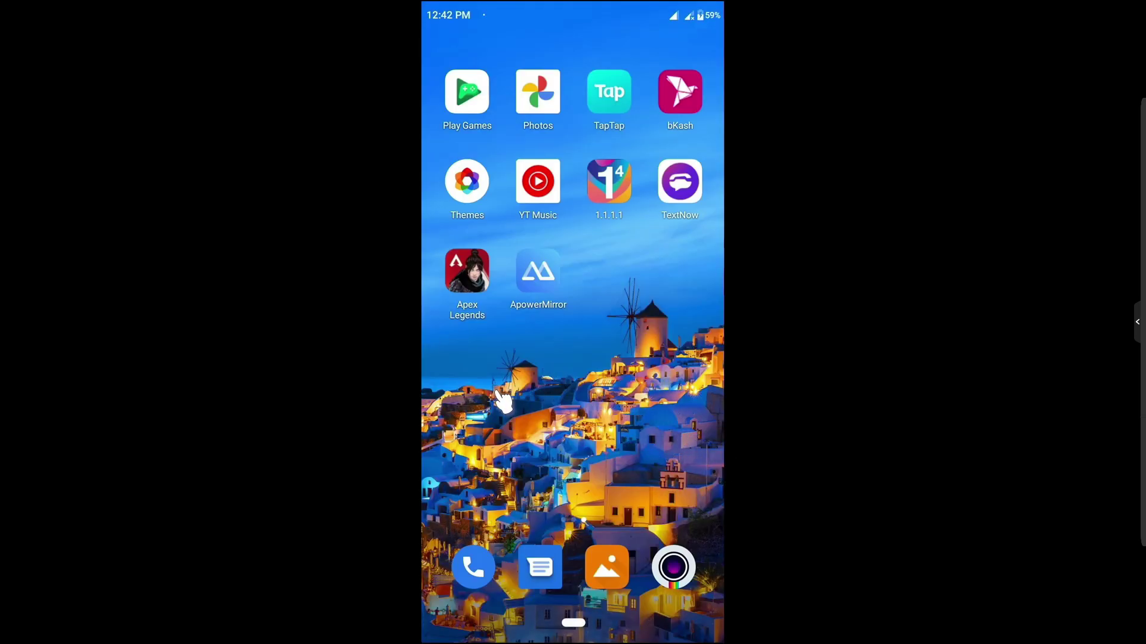
{"action": "left_click_drag", "start_coordinate": [494, 403], "coordinate": [710, 406]}
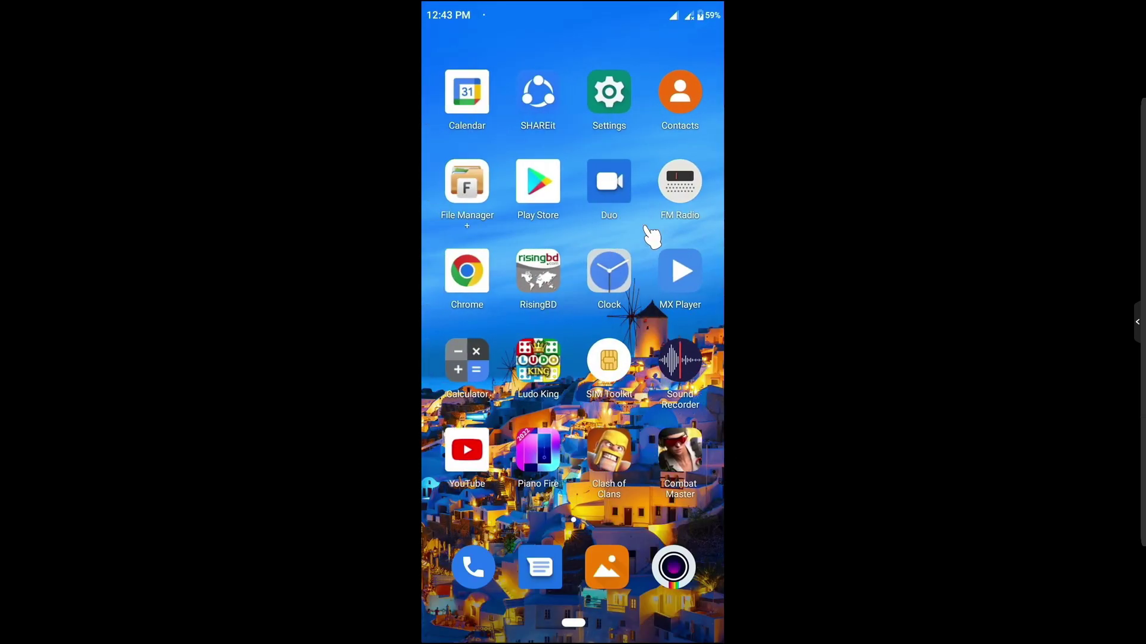
{"action": "left_click", "coordinate": [470, 187]}
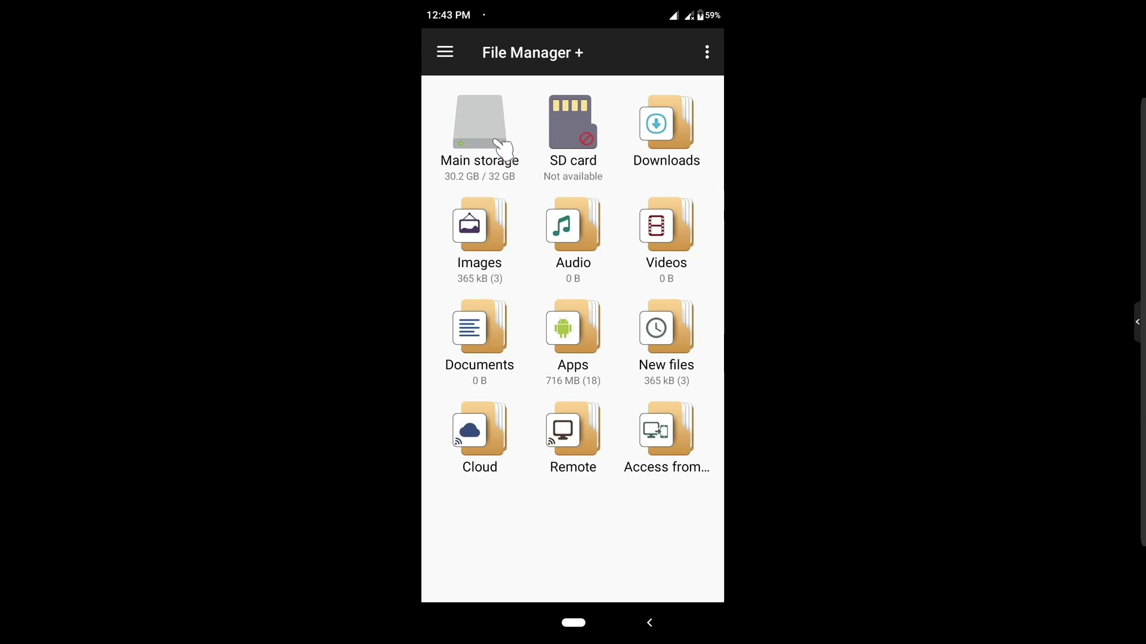
Step: View the two Apex APK OBB zips in Main storage > New Folder, then return Home
{"action": "left_click", "coordinate": [503, 149]}
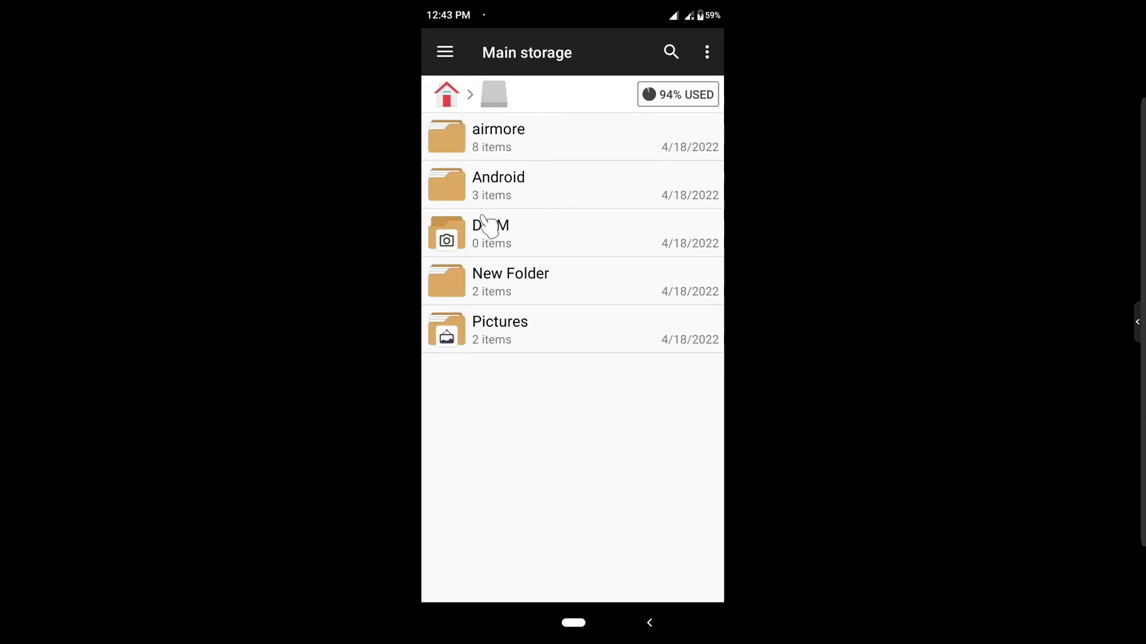
{"action": "left_click", "coordinate": [567, 294]}
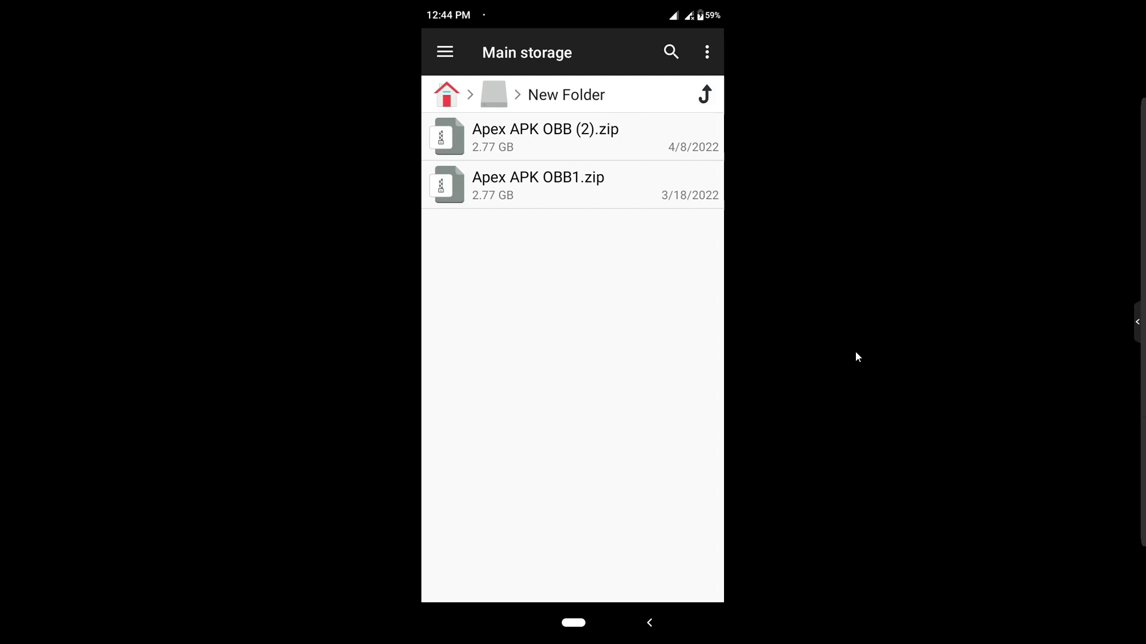
{"action": "left_click", "coordinate": [650, 623]}
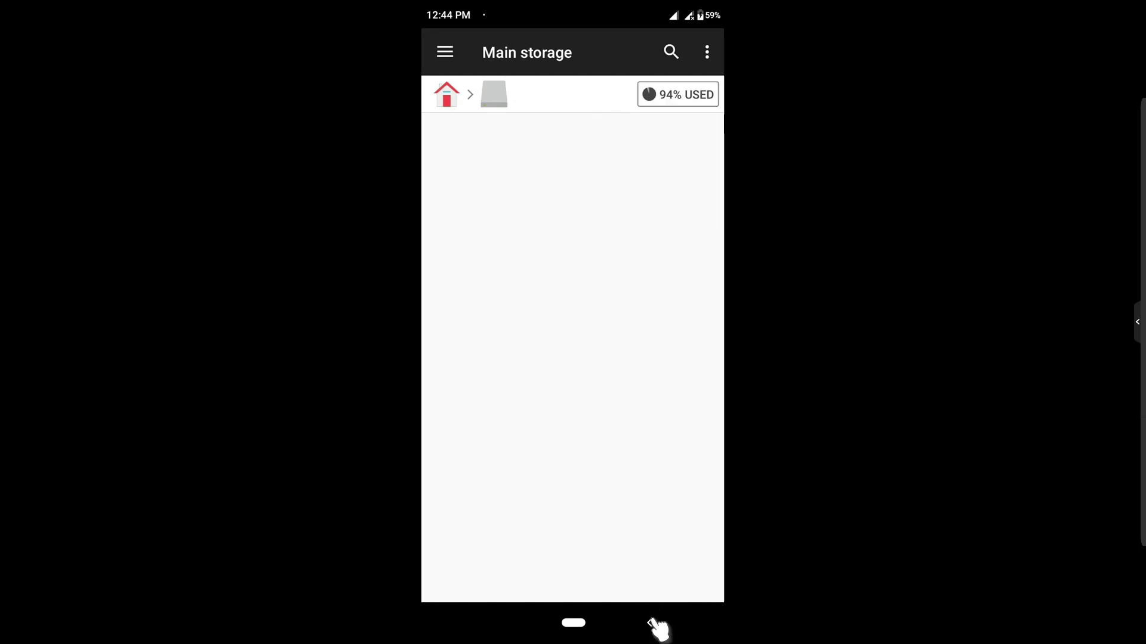
{"action": "left_click", "coordinate": [574, 624]}
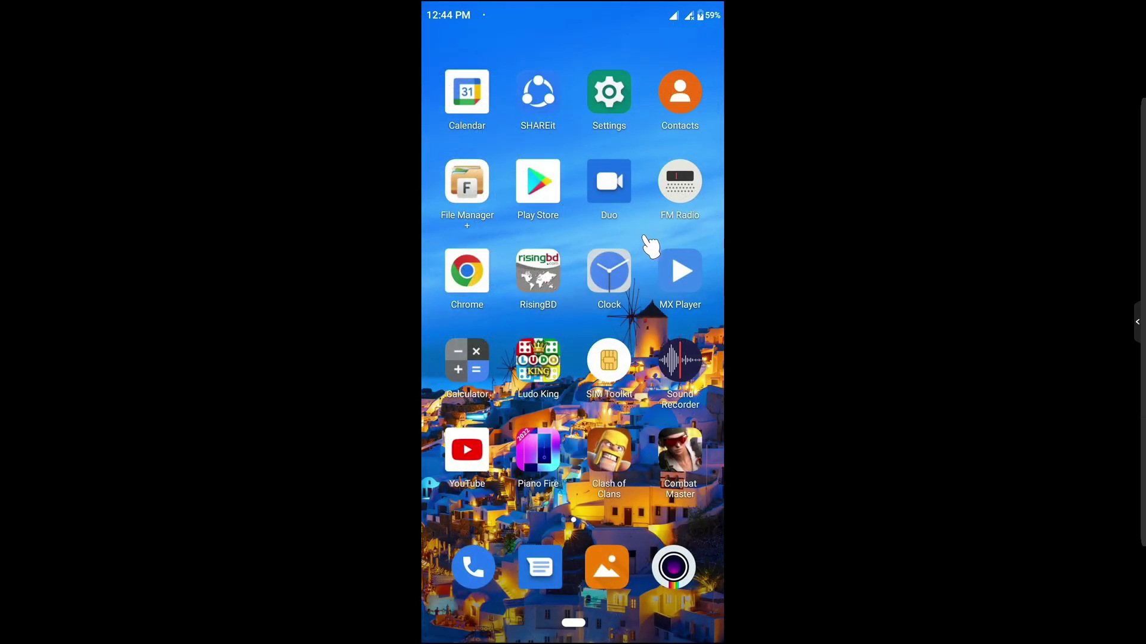
Step: Open Android Settings from the home screen and scroll its main list
{"action": "left_click_drag", "start_coordinate": [688, 297], "coordinate": [675, 334]}
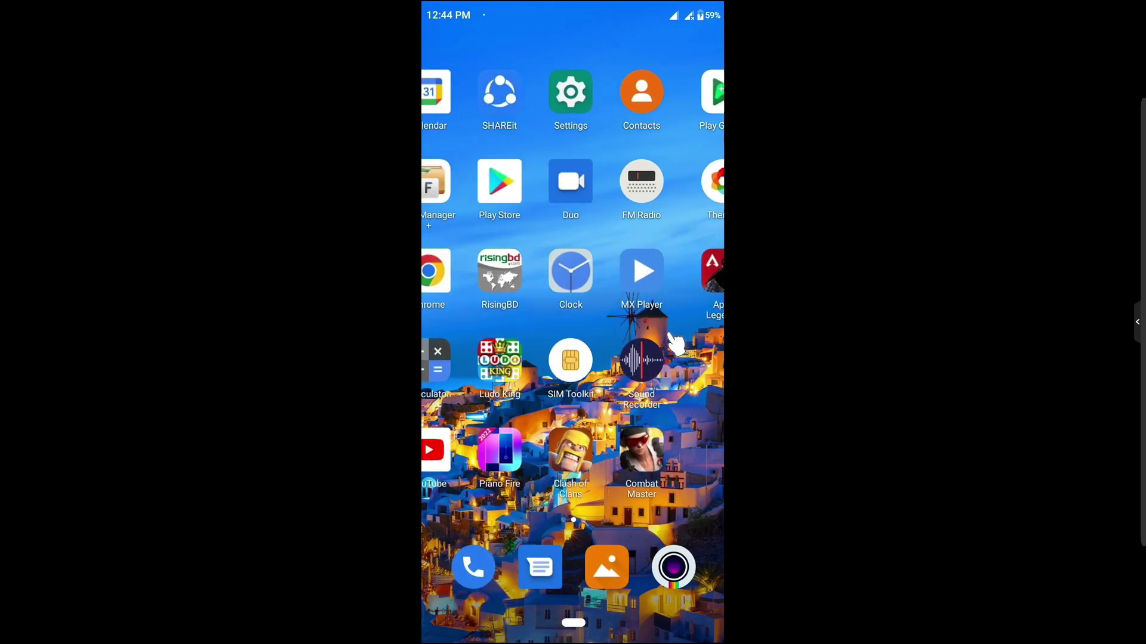
{"action": "left_click", "coordinate": [607, 101]}
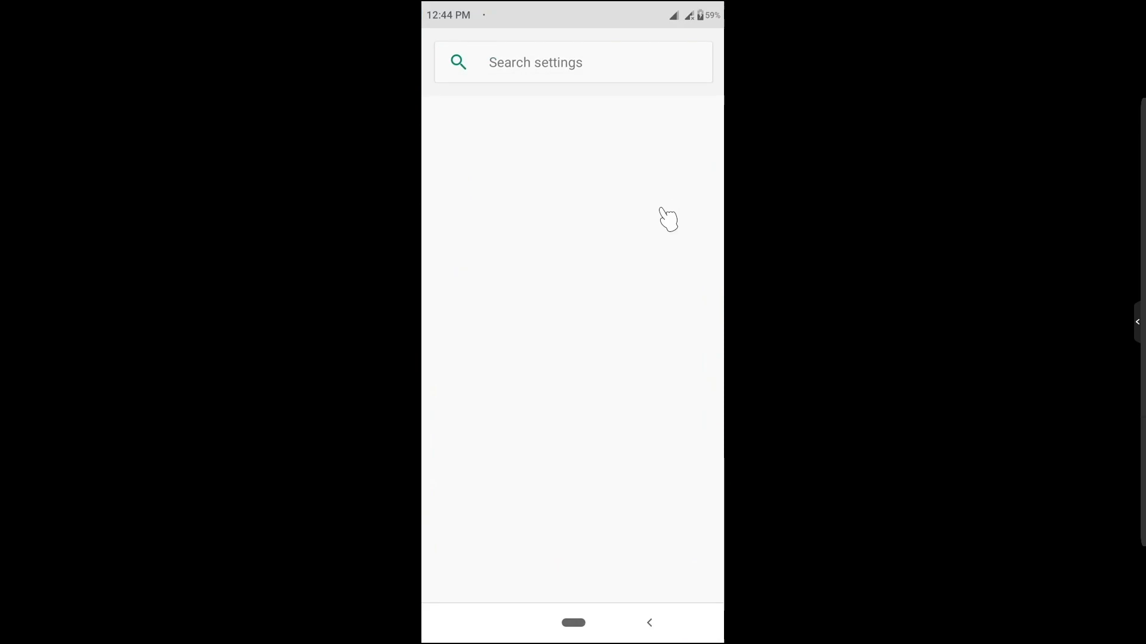
{"action": "left_click_drag", "start_coordinate": [583, 379], "coordinate": [617, 221]}
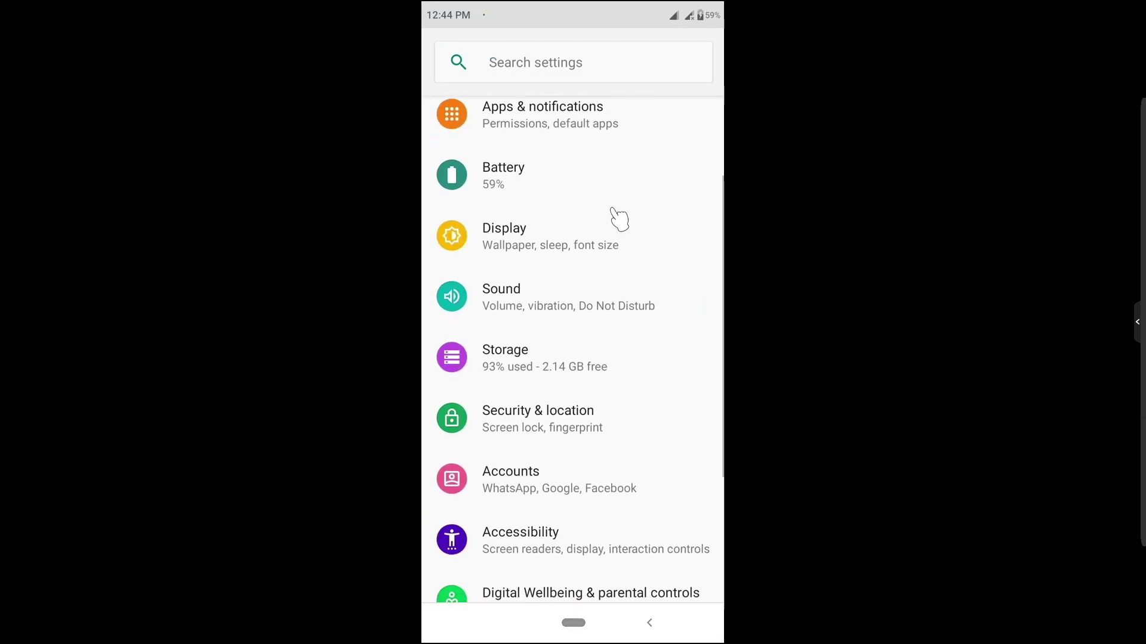
{"action": "left_click_drag", "start_coordinate": [588, 451], "coordinate": [633, 243]}
{"action": "scroll", "coordinate": [602, 235], "scroll_direction": "up", "scroll_amount": 5}
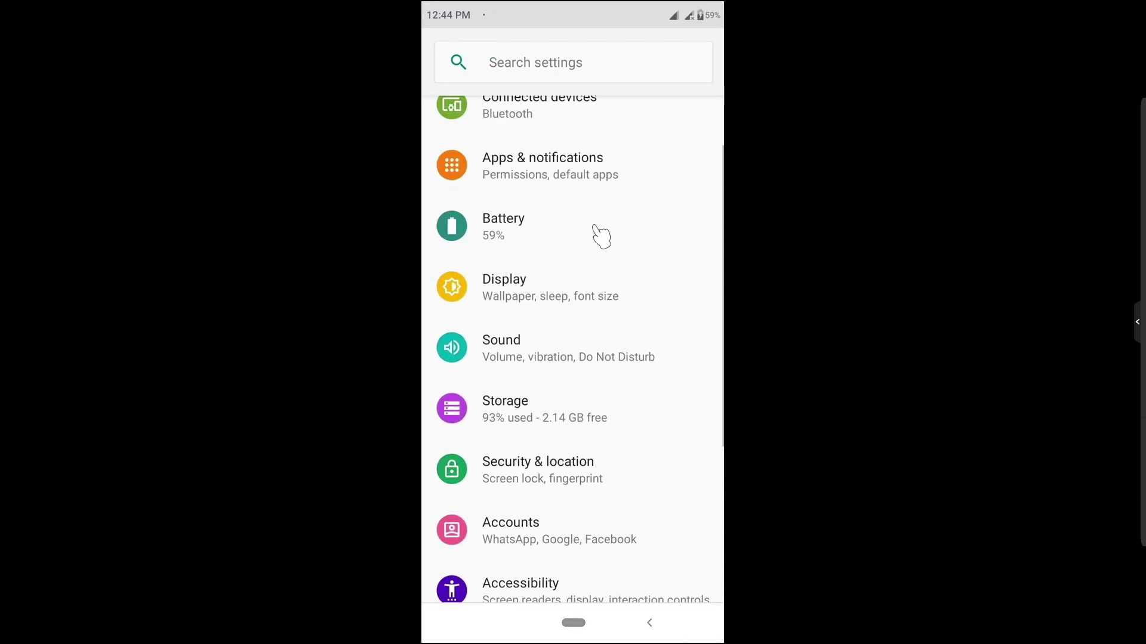
{"action": "left_click", "coordinate": [563, 55]}
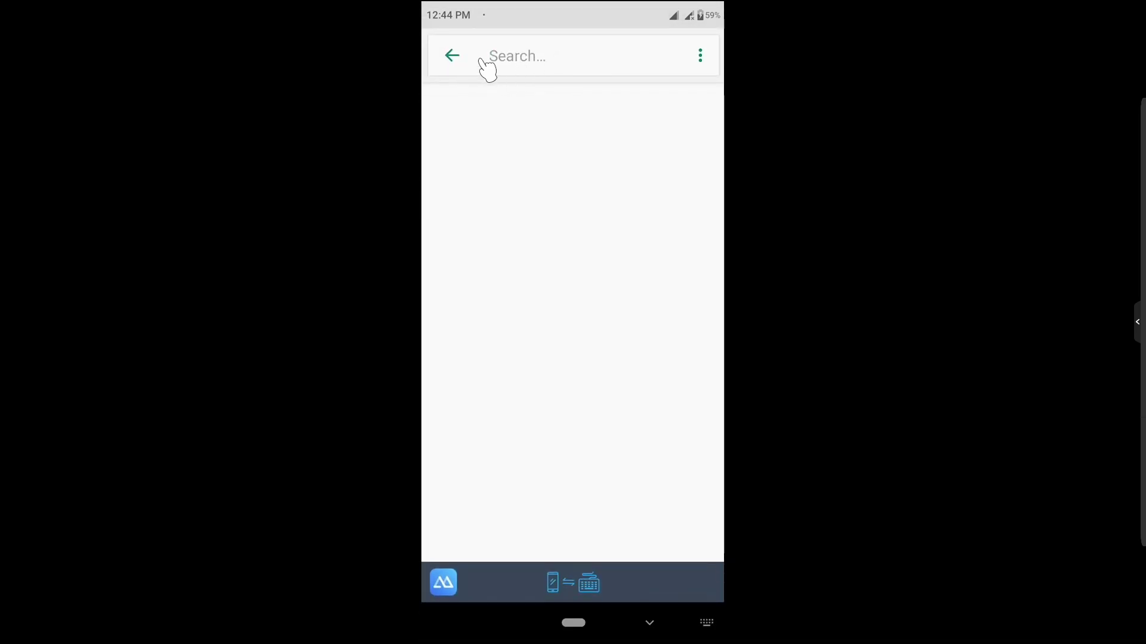
{"action": "right_click", "coordinate": [462, 103]}
Step: Uninstall Apex Legends through Apps & notifications, confirming with OK
{"action": "left_click", "coordinate": [553, 255]}
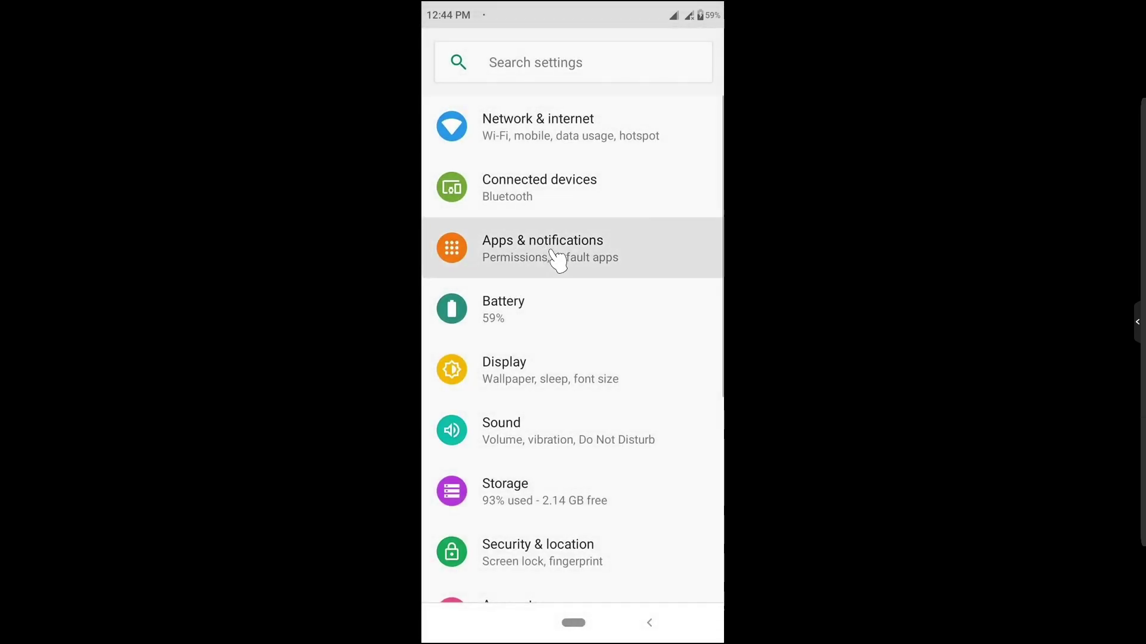
{"action": "left_click", "coordinate": [582, 345]}
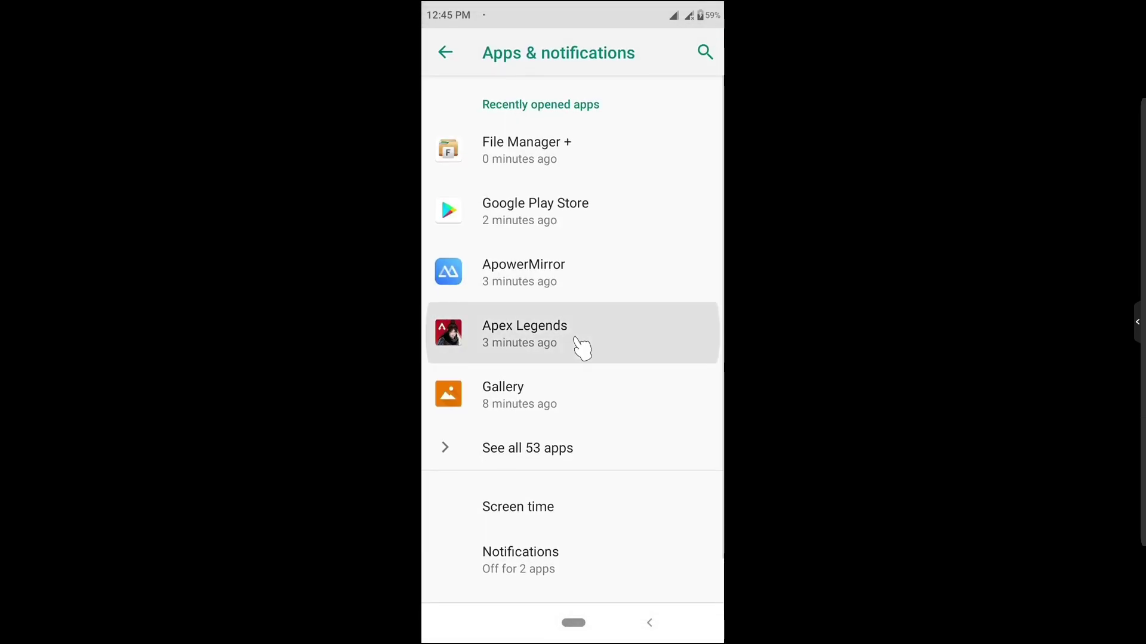
{"action": "left_click", "coordinate": [555, 203]}
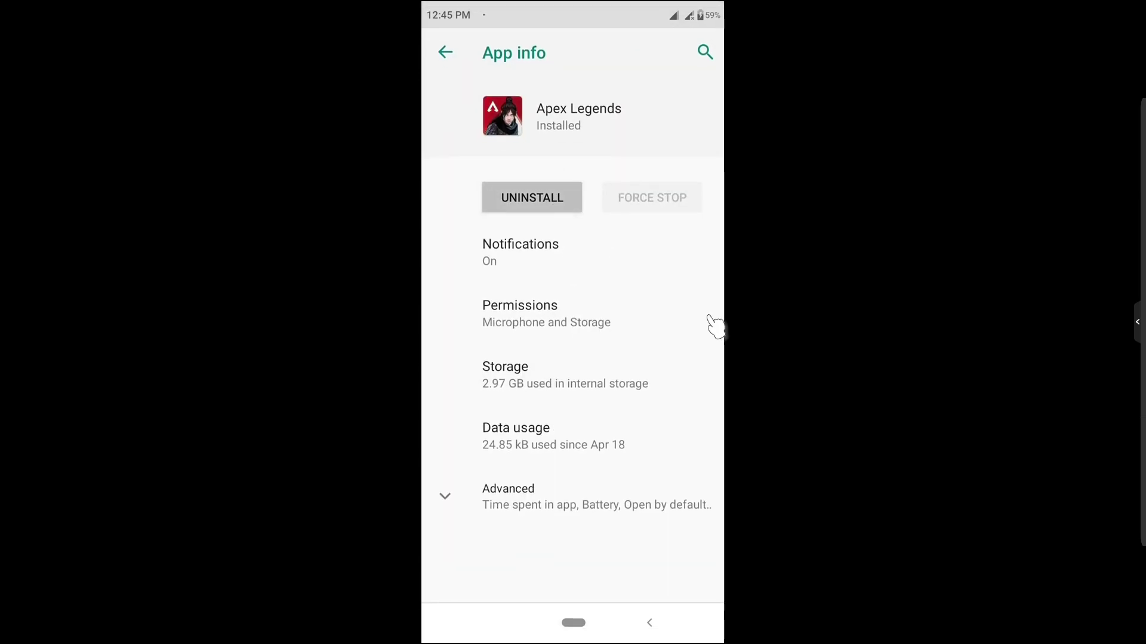
{"action": "left_click", "coordinate": [668, 359]}
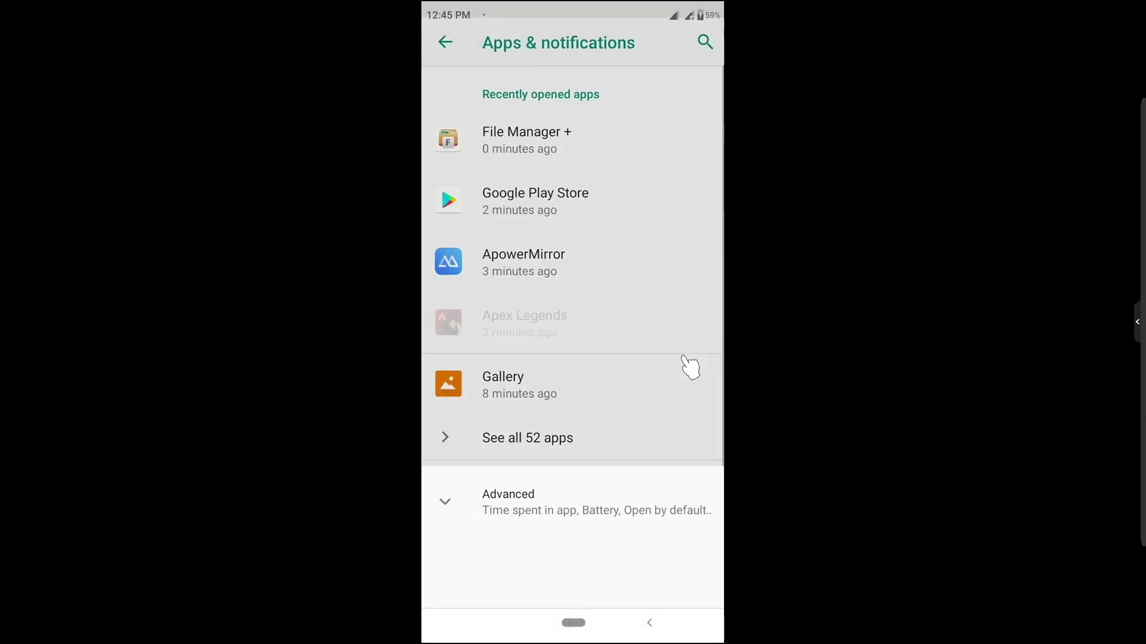
{"action": "left_click", "coordinate": [445, 60]}
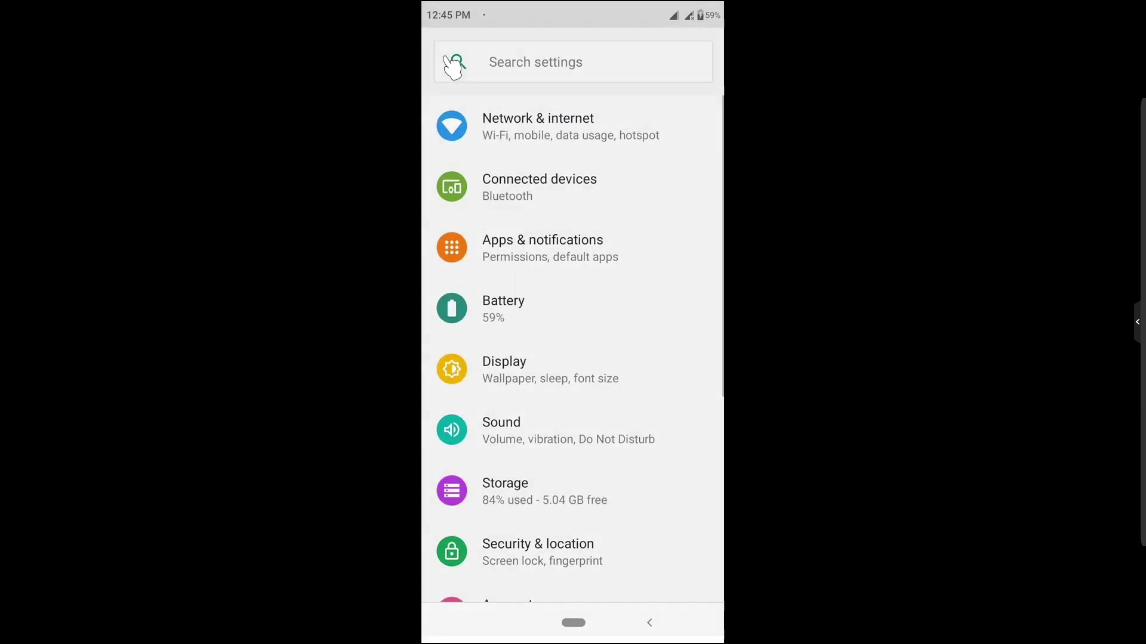
Step: Reopen File Manager + and inspect the Android/obb folder in main storage
{"action": "left_click", "coordinate": [652, 622]}
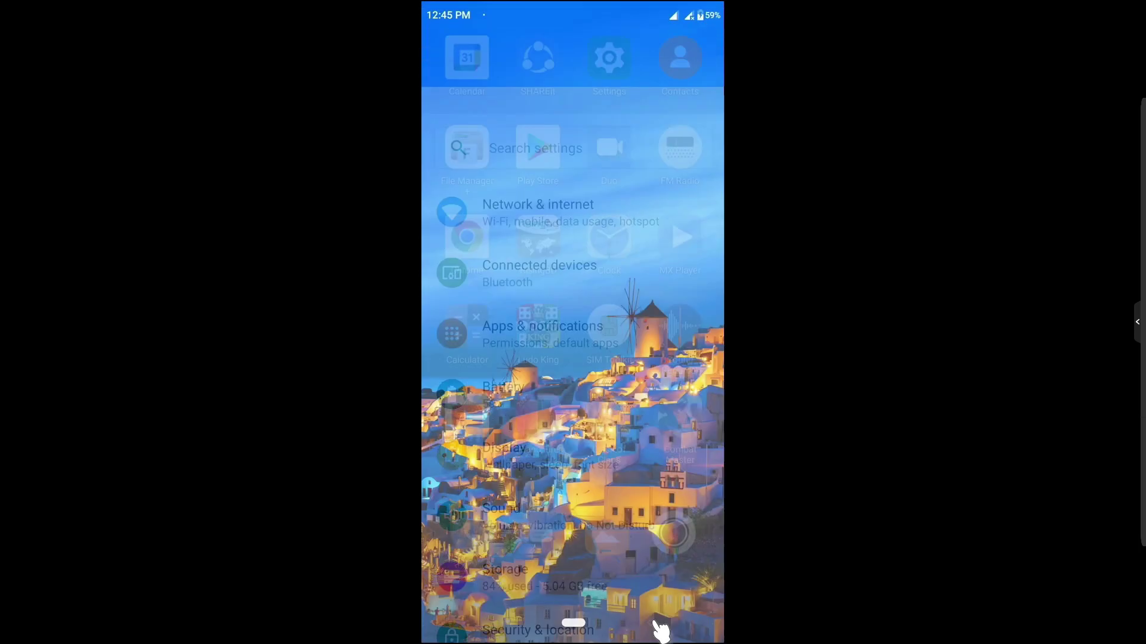
{"action": "left_click", "coordinate": [466, 188]}
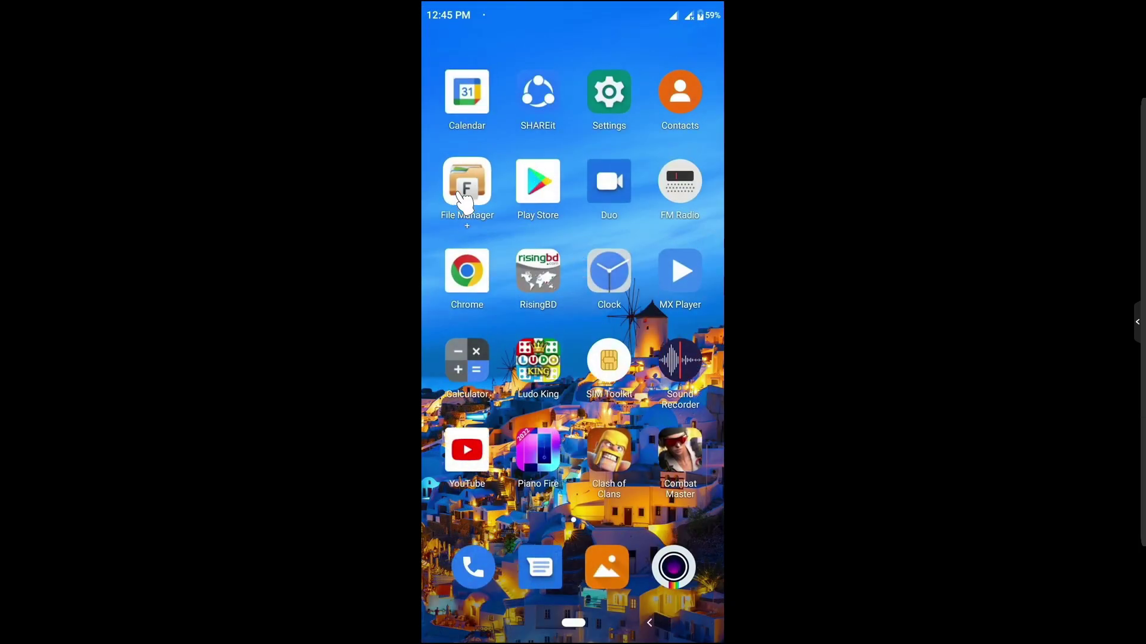
{"action": "left_click", "coordinate": [542, 197]}
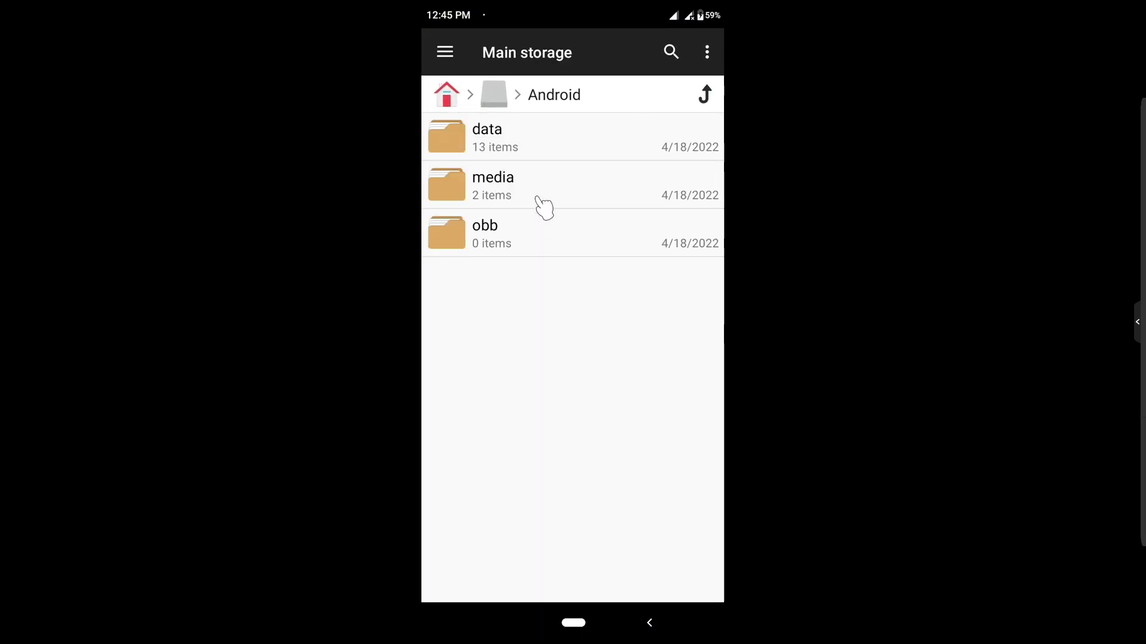
{"action": "left_click", "coordinate": [512, 247]}
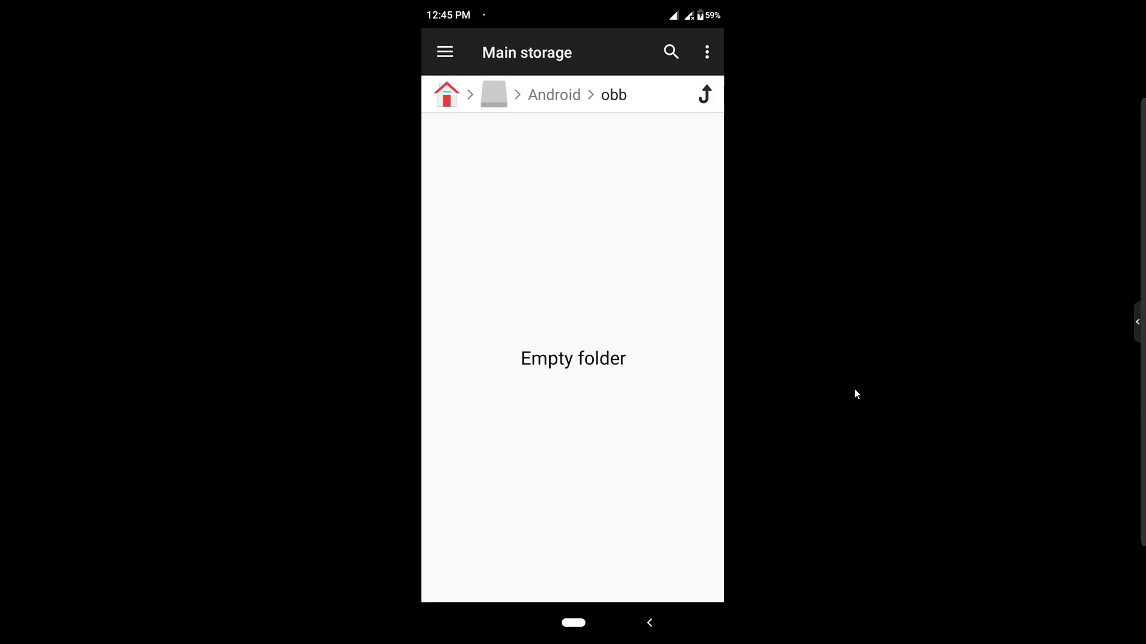
{"action": "left_click", "coordinate": [662, 625]}
{"action": "left_click", "coordinate": [662, 626]}
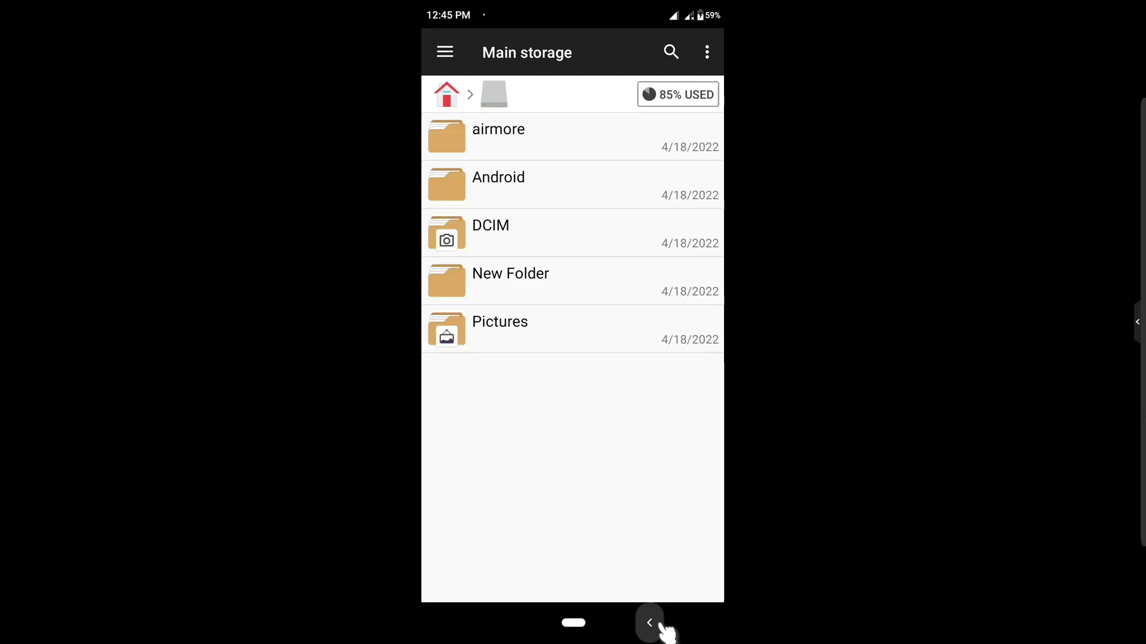
Step: Open Apex Legends_0.8.1330.23.apk from New Folder's Apex APK OBB (2).zip to install it
{"action": "left_click", "coordinate": [562, 291]}
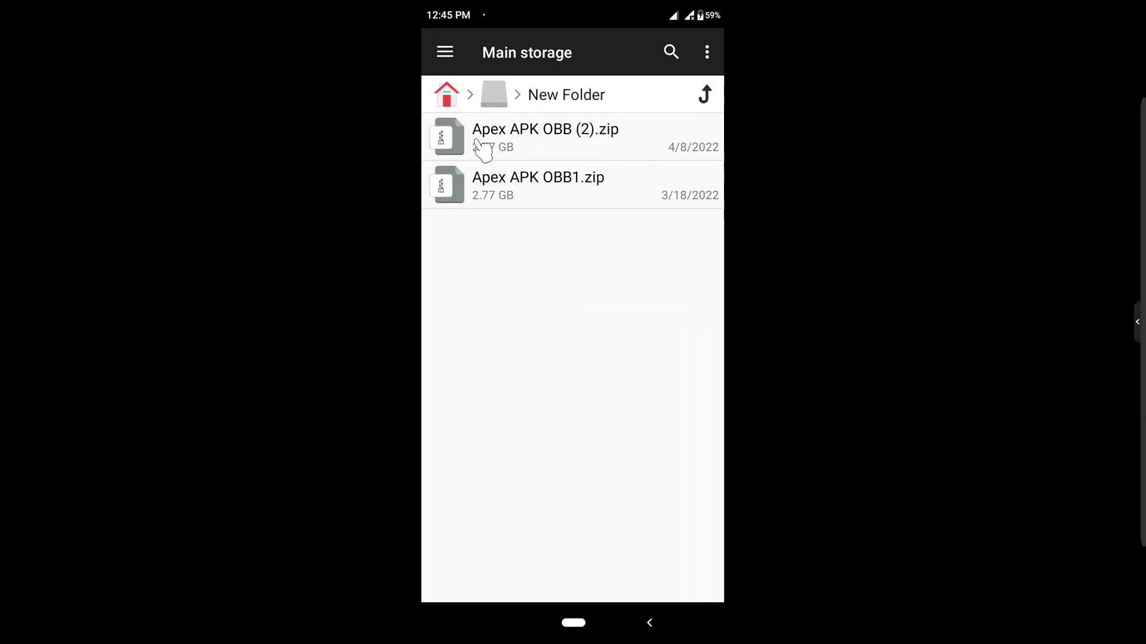
{"action": "left_click", "coordinate": [606, 143]}
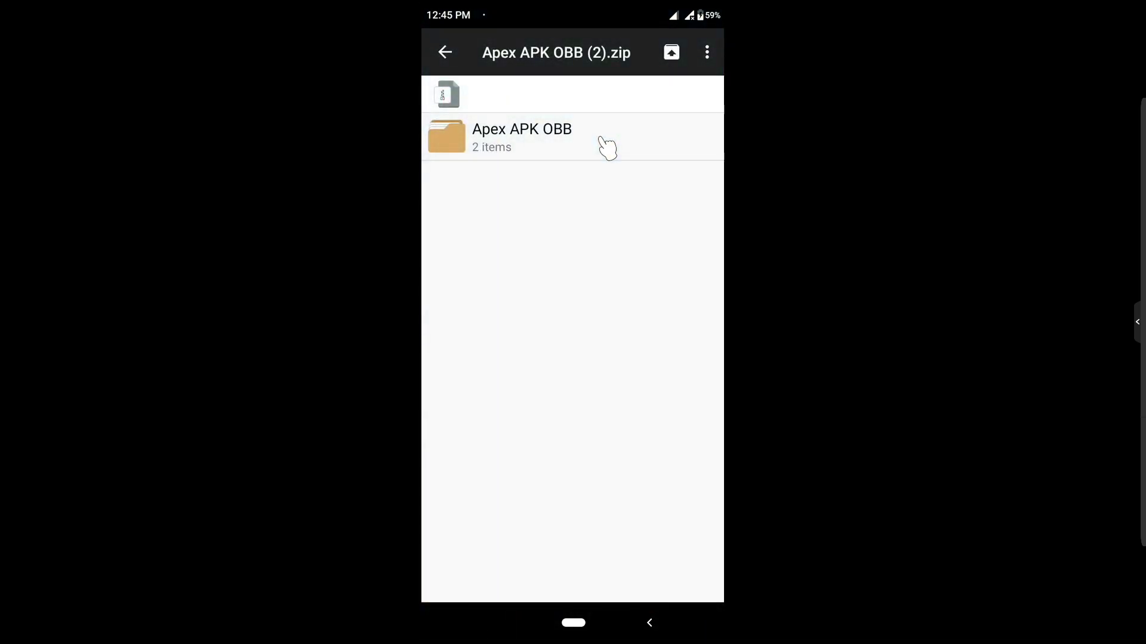
{"action": "left_click", "coordinate": [607, 146]}
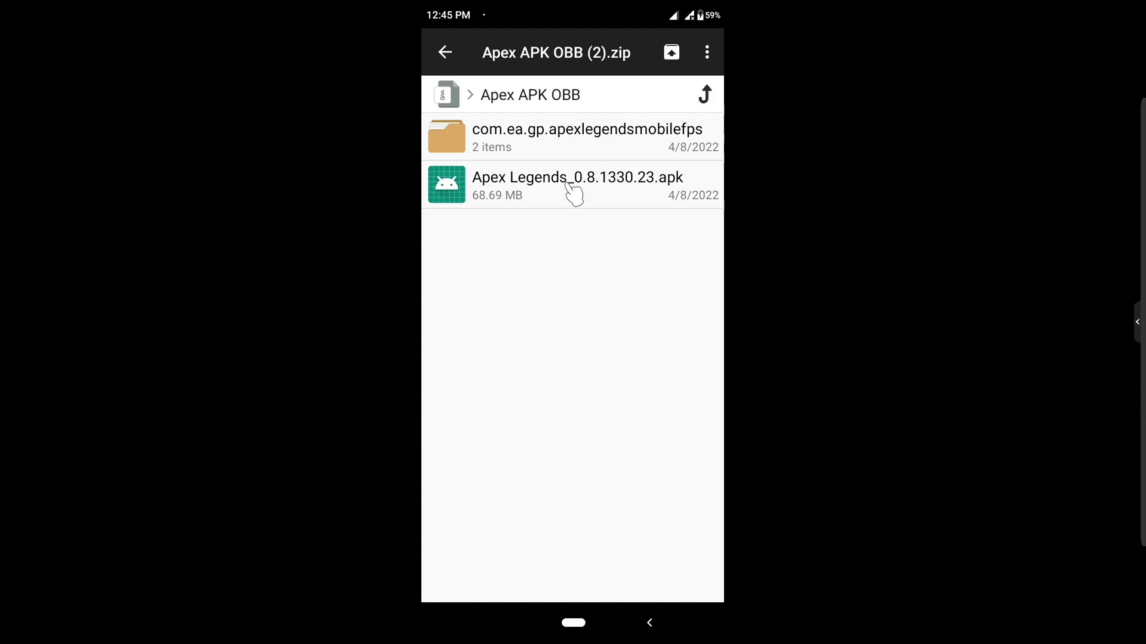
{"action": "left_click", "coordinate": [603, 195]}
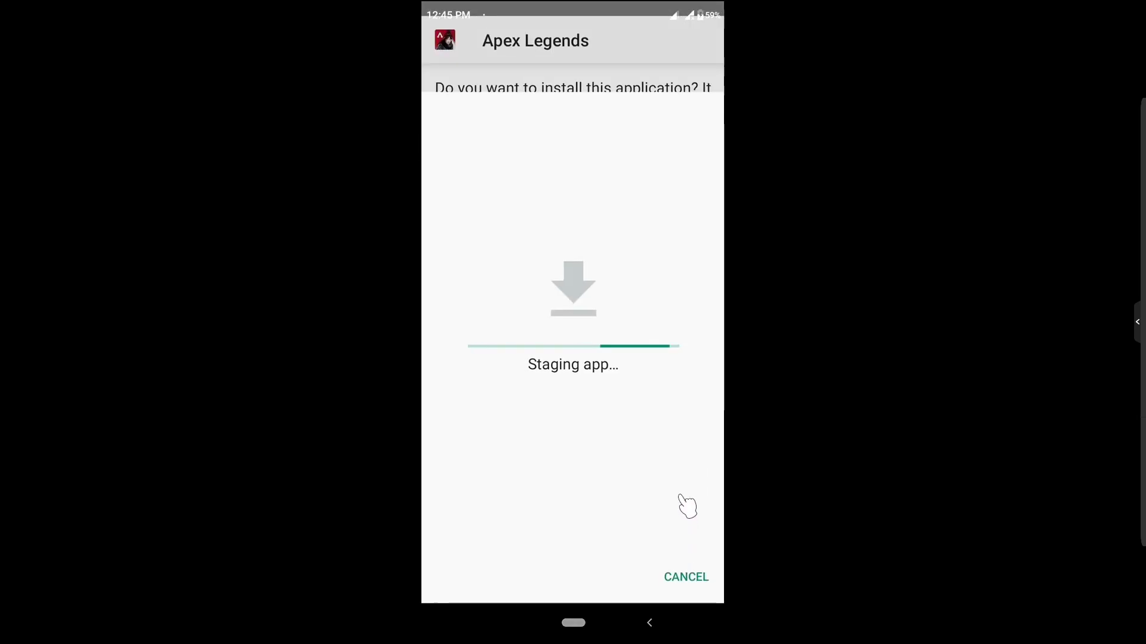
Step: Install Apex Legends 0.8.1330.23 and close the 'App installed.' message with DONE
{"action": "left_click", "coordinate": [695, 576]}
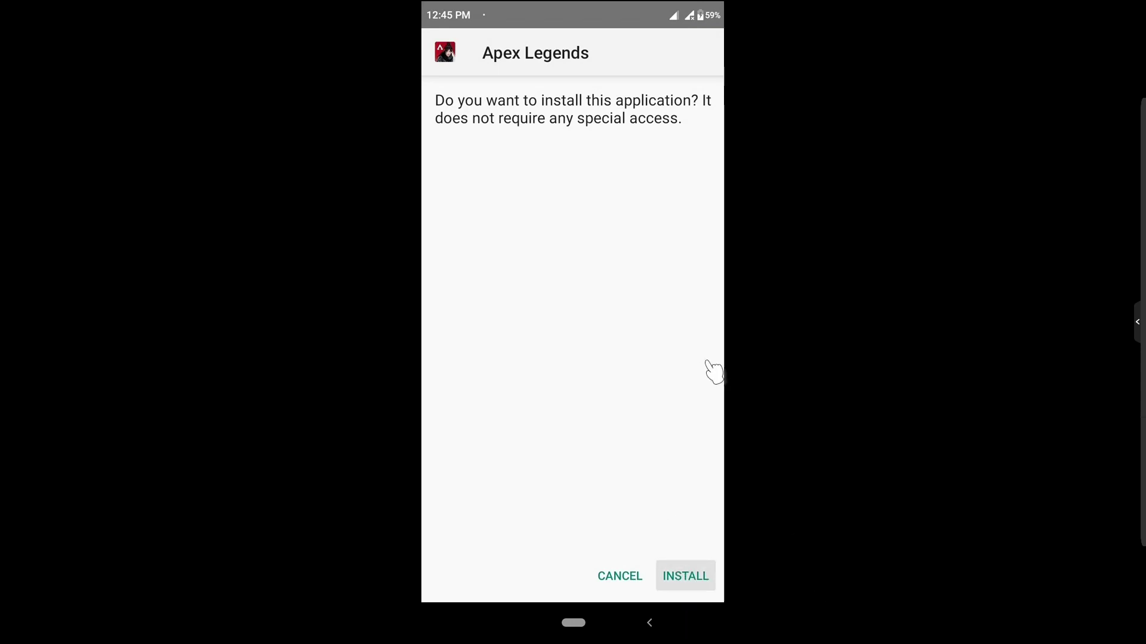
{"action": "left_click", "coordinate": [679, 576]}
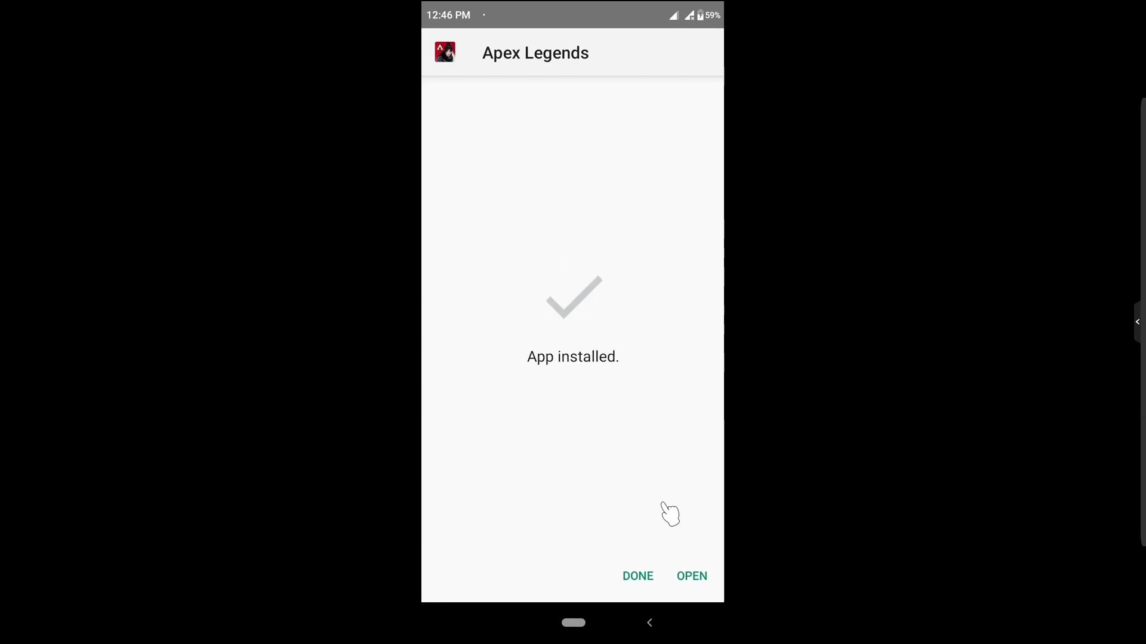
{"action": "left_click", "coordinate": [647, 577]}
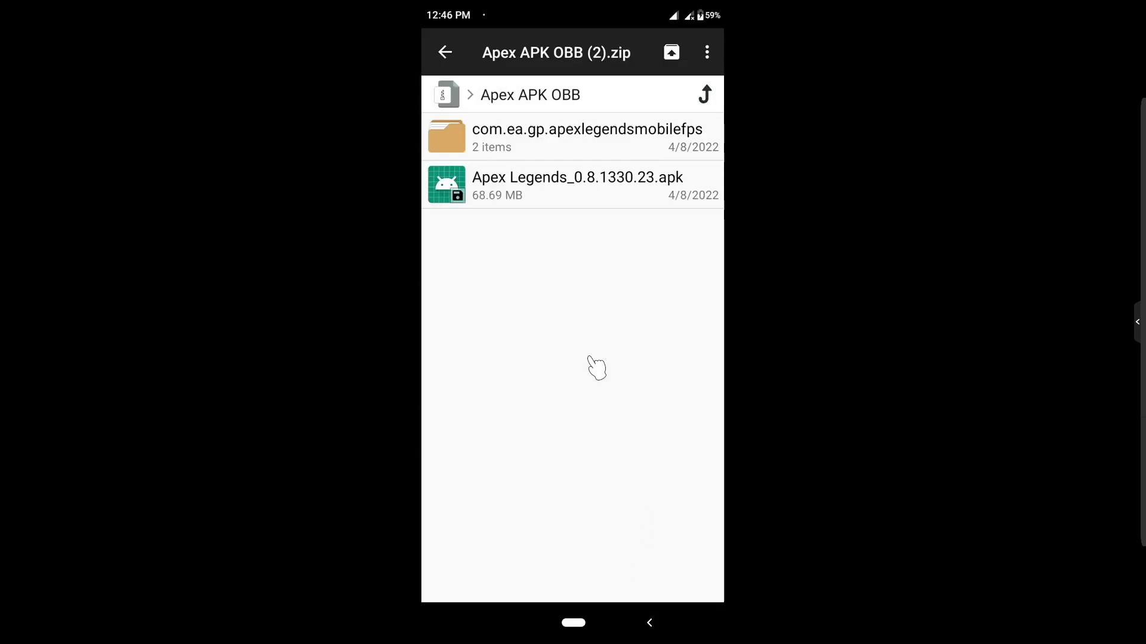
Step: Copy the com.ea.gp.apexlegendsmobilefps folder from the zip into Main storage > Android > obb
{"action": "left_click", "coordinate": [529, 139]}
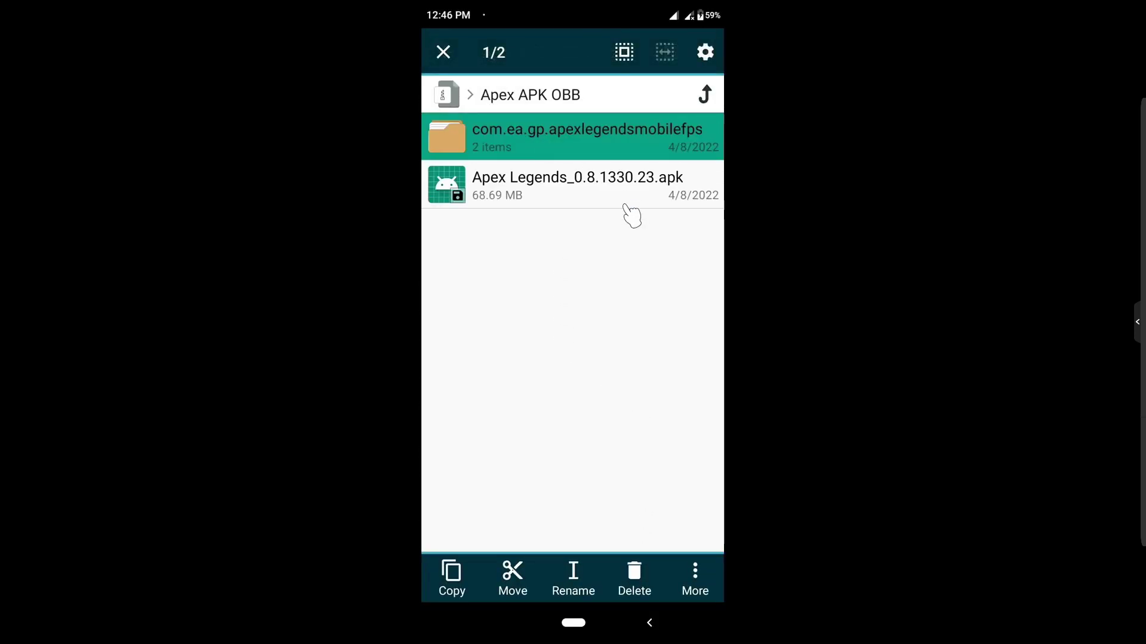
{"action": "left_click", "coordinate": [460, 579]}
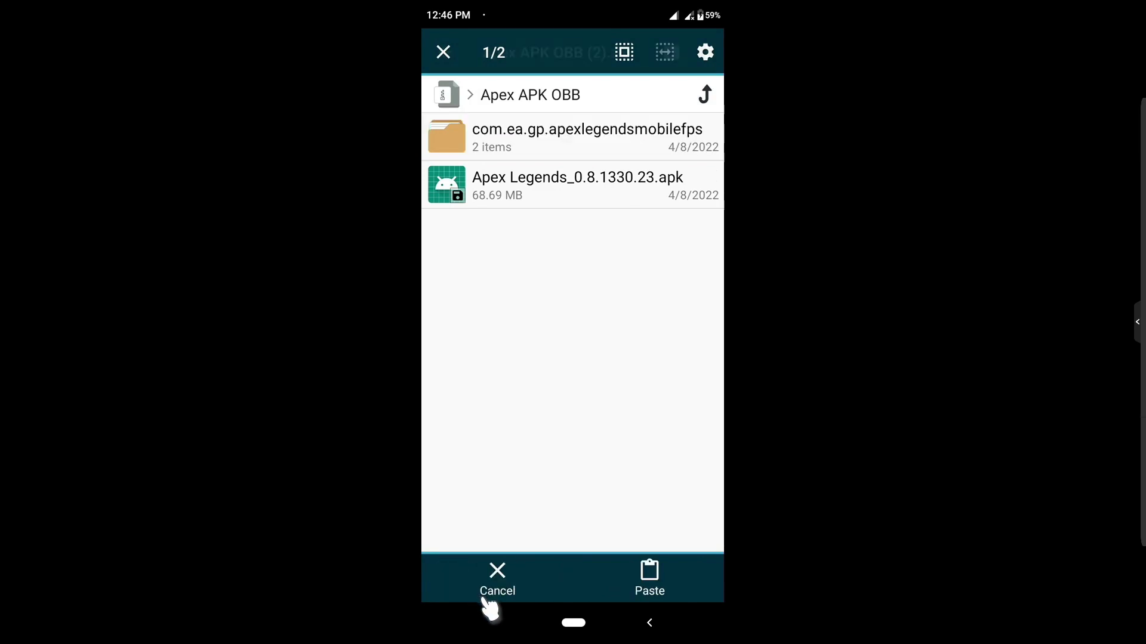
{"action": "left_click", "coordinate": [446, 53]}
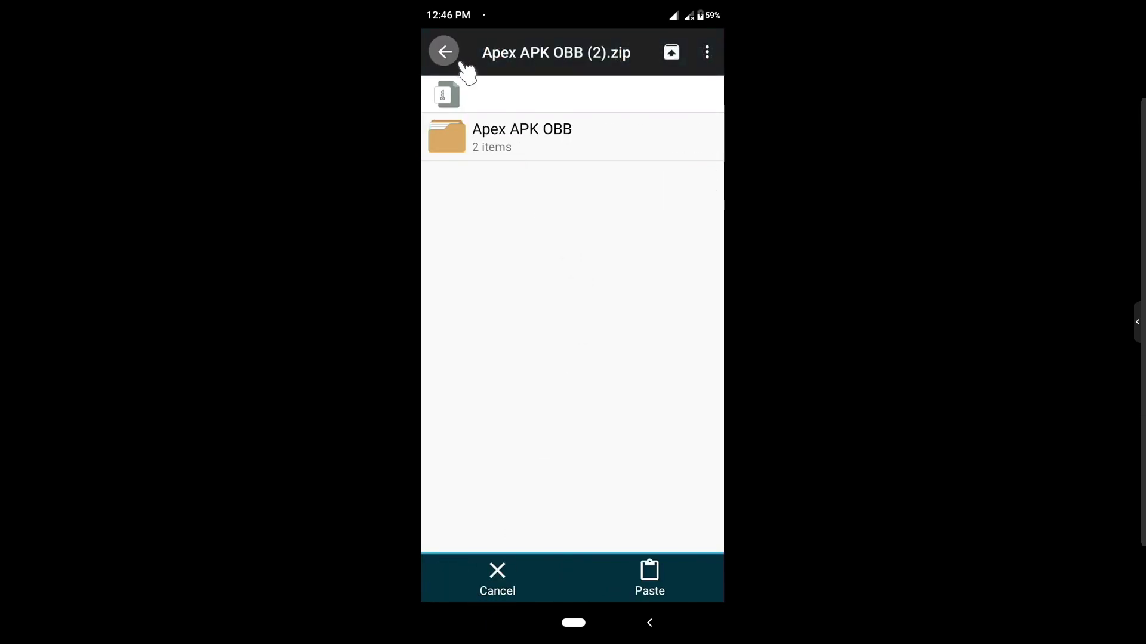
{"action": "left_click", "coordinate": [447, 53]}
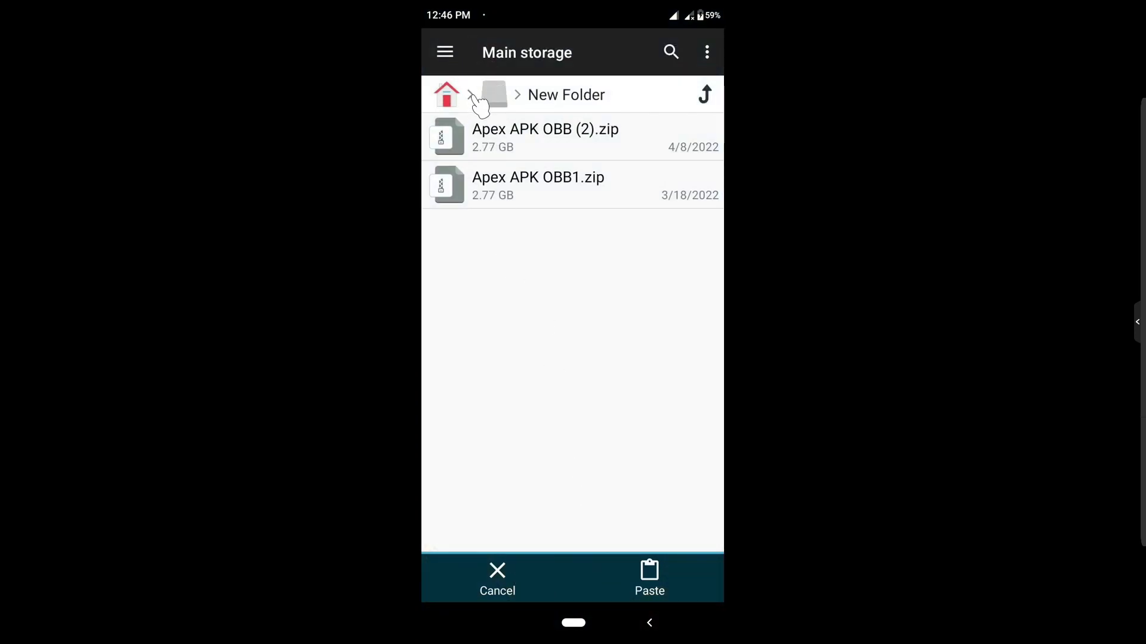
{"action": "left_click", "coordinate": [453, 98]}
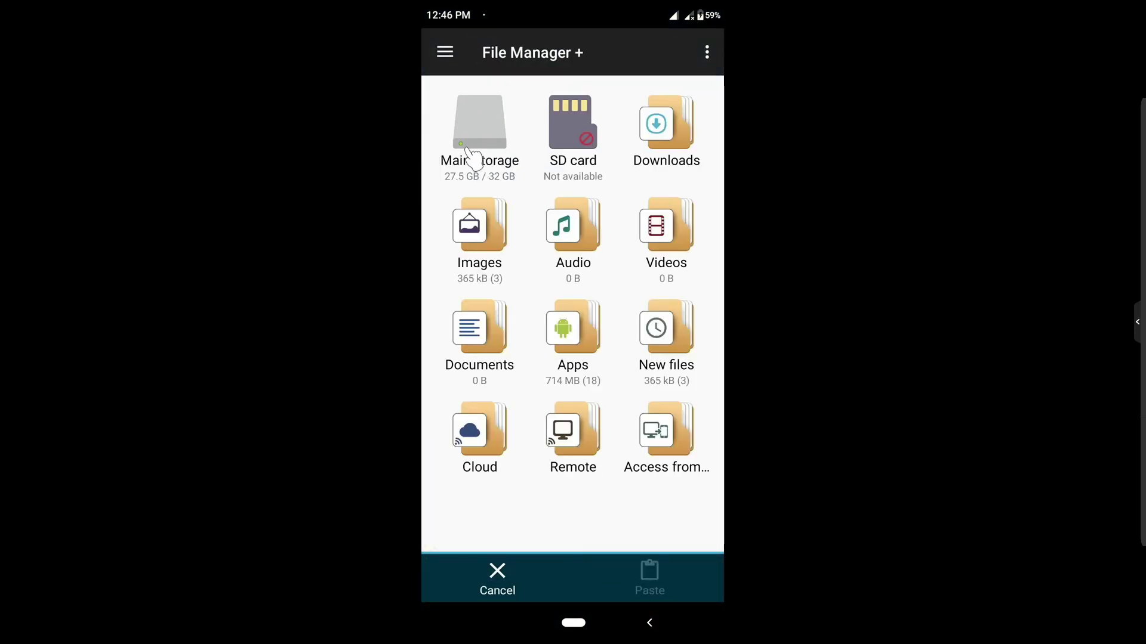
{"action": "left_click", "coordinate": [504, 142]}
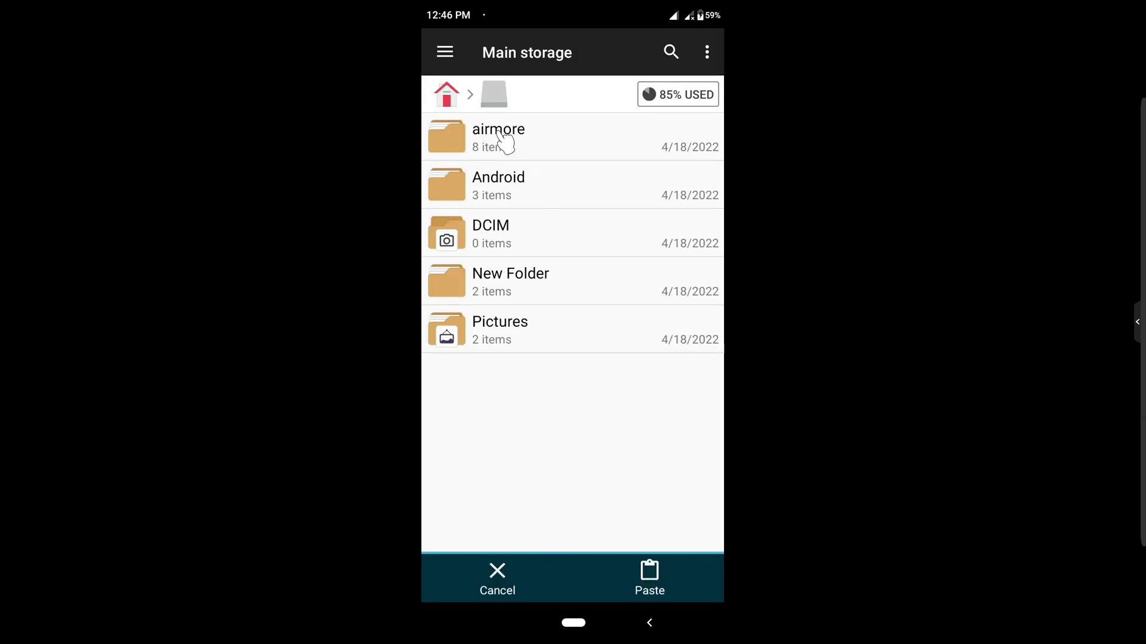
{"action": "left_click", "coordinate": [541, 202]}
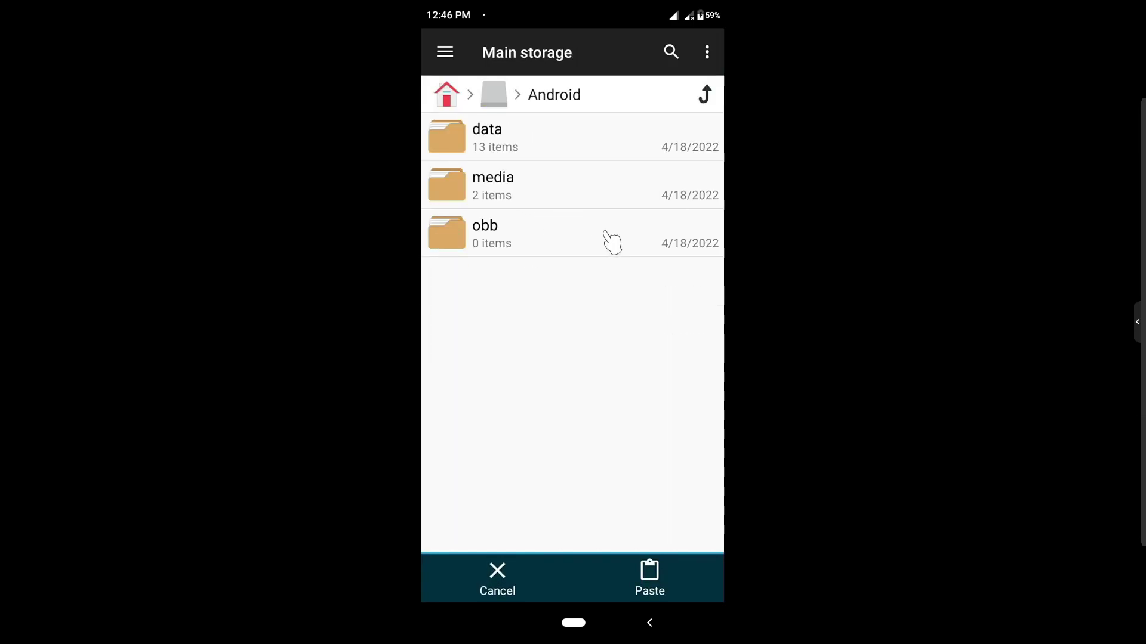
{"action": "left_click", "coordinate": [542, 238]}
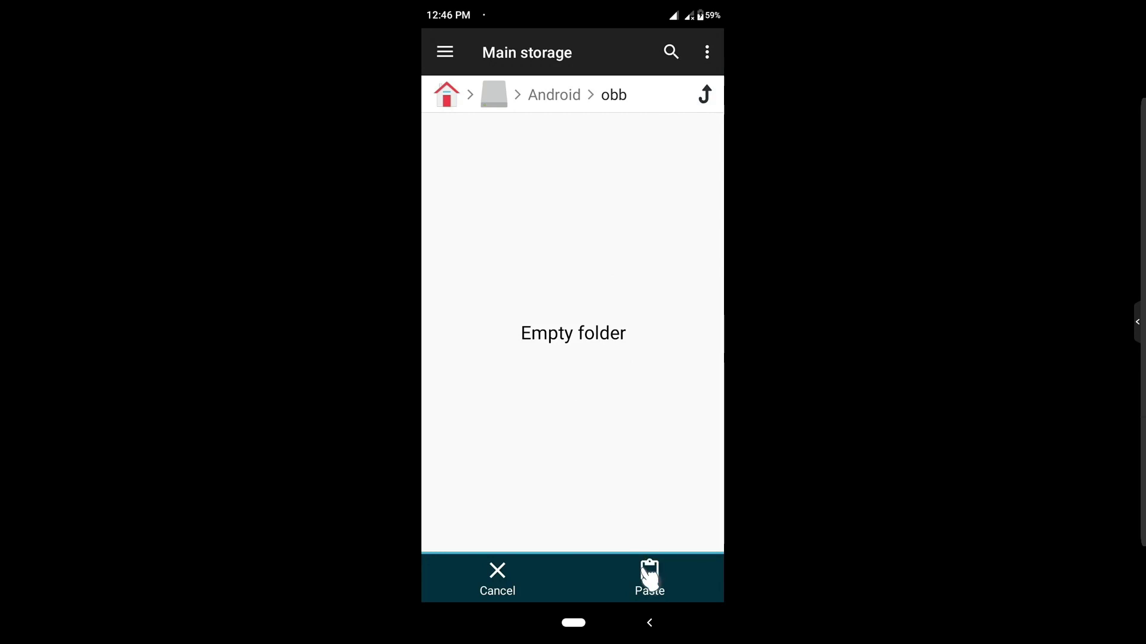
{"action": "left_click", "coordinate": [659, 577]}
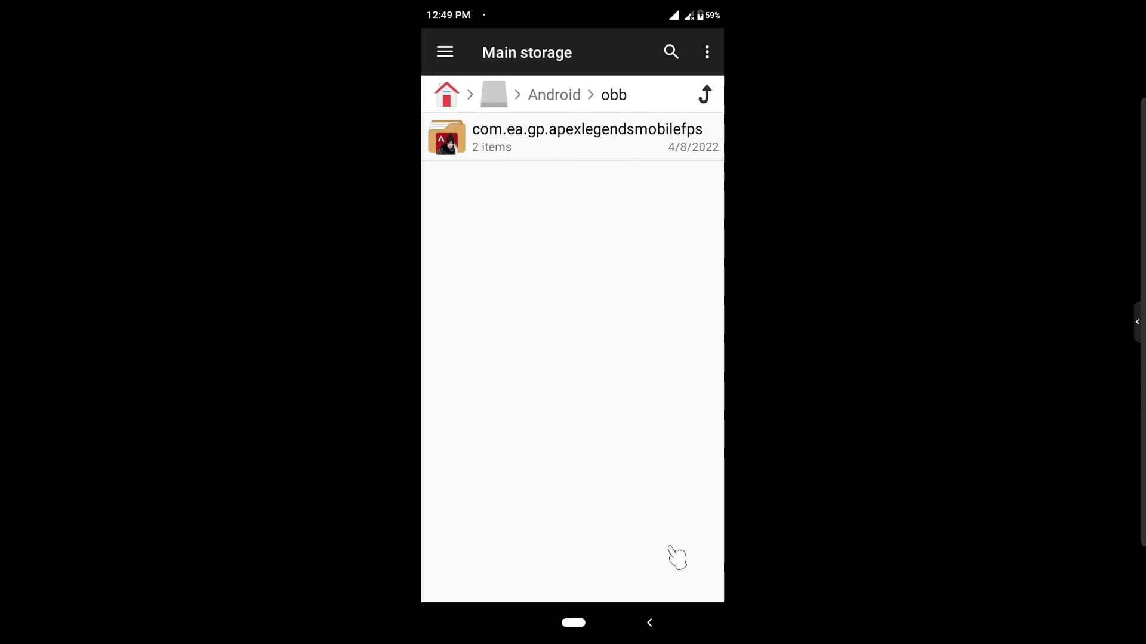
{"action": "left_click", "coordinate": [654, 624]}
Step: Exit File Manager +, connect WARP in 1.1.1.1, and return to the home screen
{"action": "left_click", "coordinate": [655, 624]}
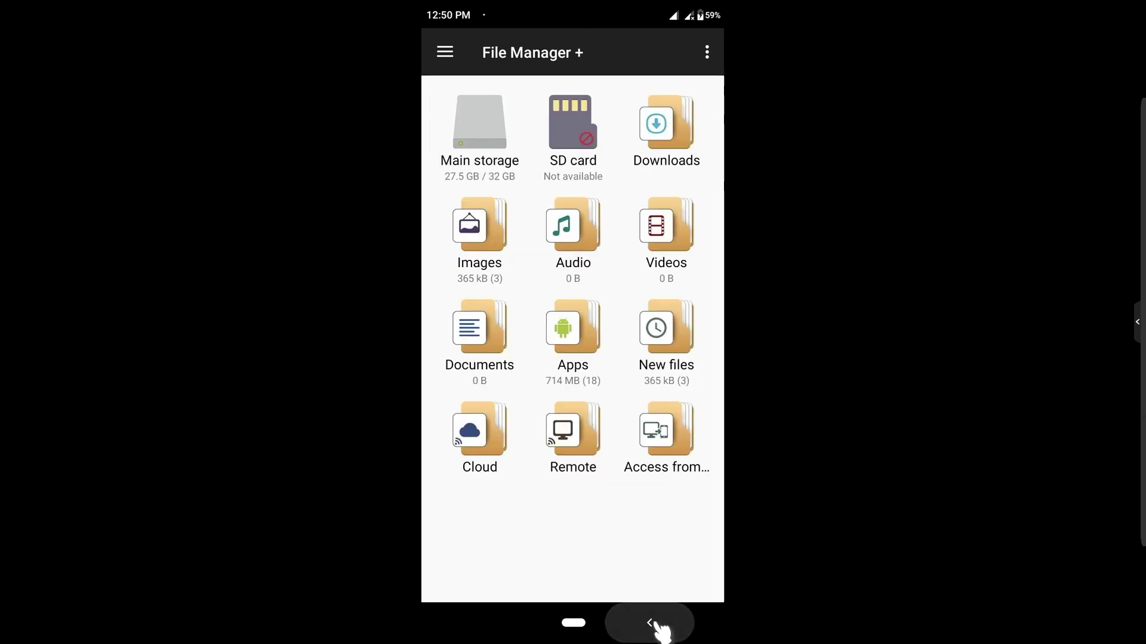
{"action": "left_click", "coordinate": [655, 624]}
{"action": "left_click", "coordinate": [576, 624]}
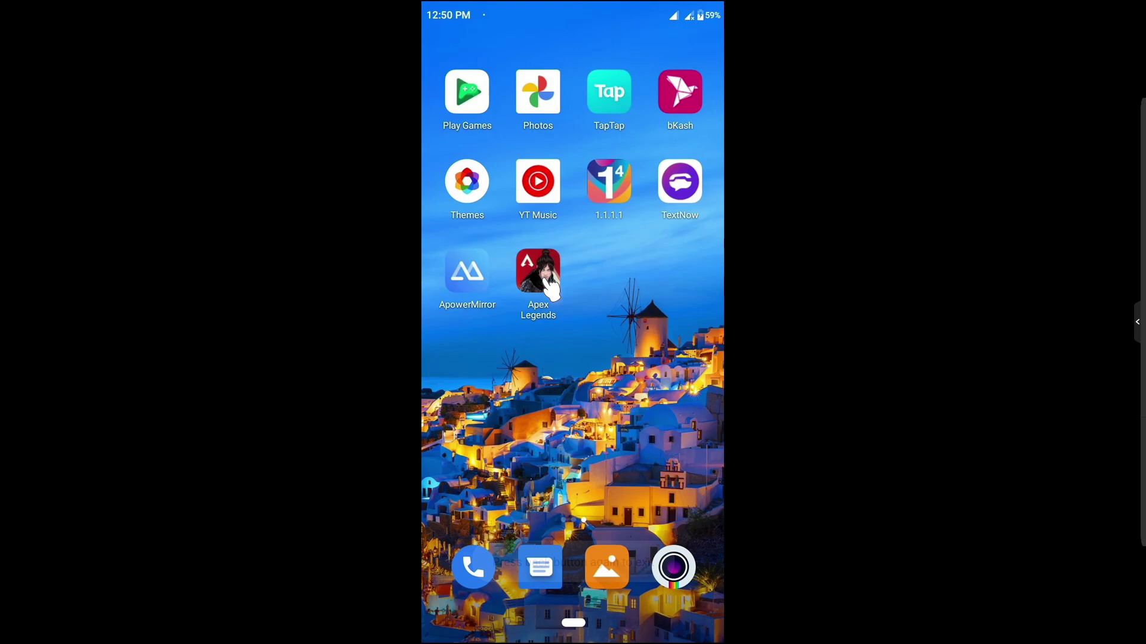
{"action": "left_click", "coordinate": [626, 194]}
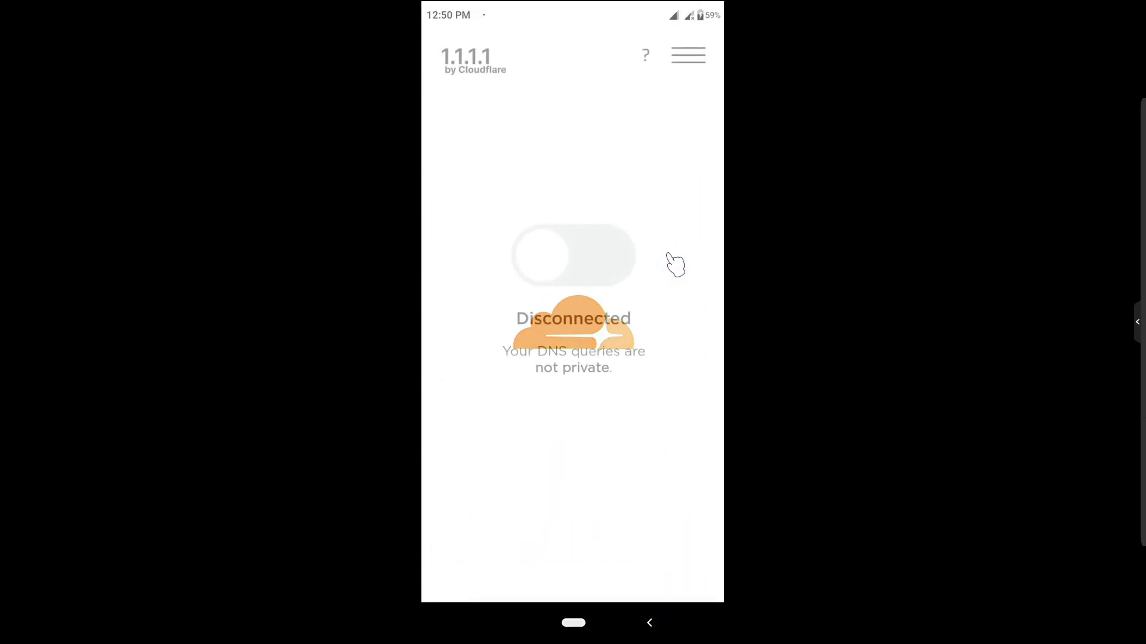
{"action": "left_click", "coordinate": [632, 250]}
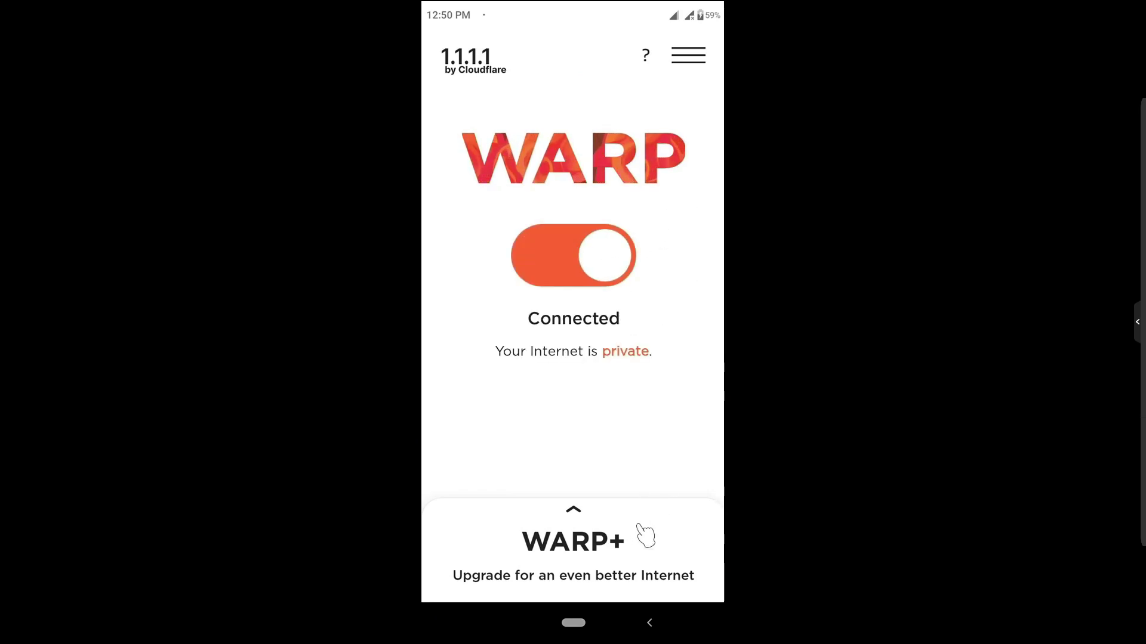
{"action": "left_click", "coordinate": [576, 623]}
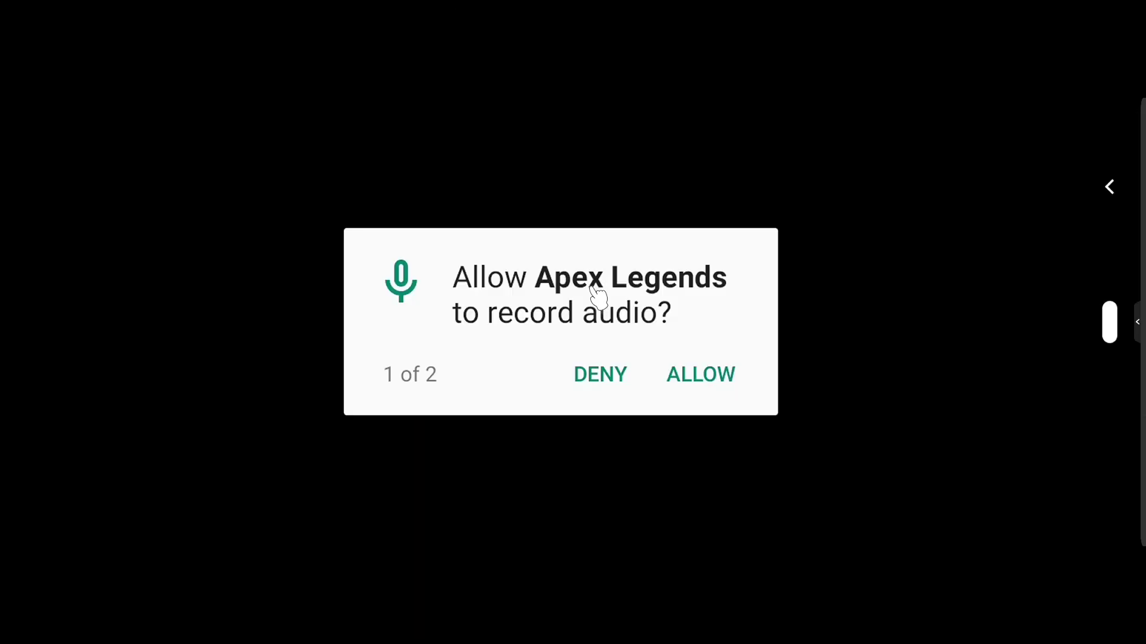
Step: Allow Apex Legends to record audio and access photos, media and files
{"action": "left_click", "coordinate": [729, 380]}
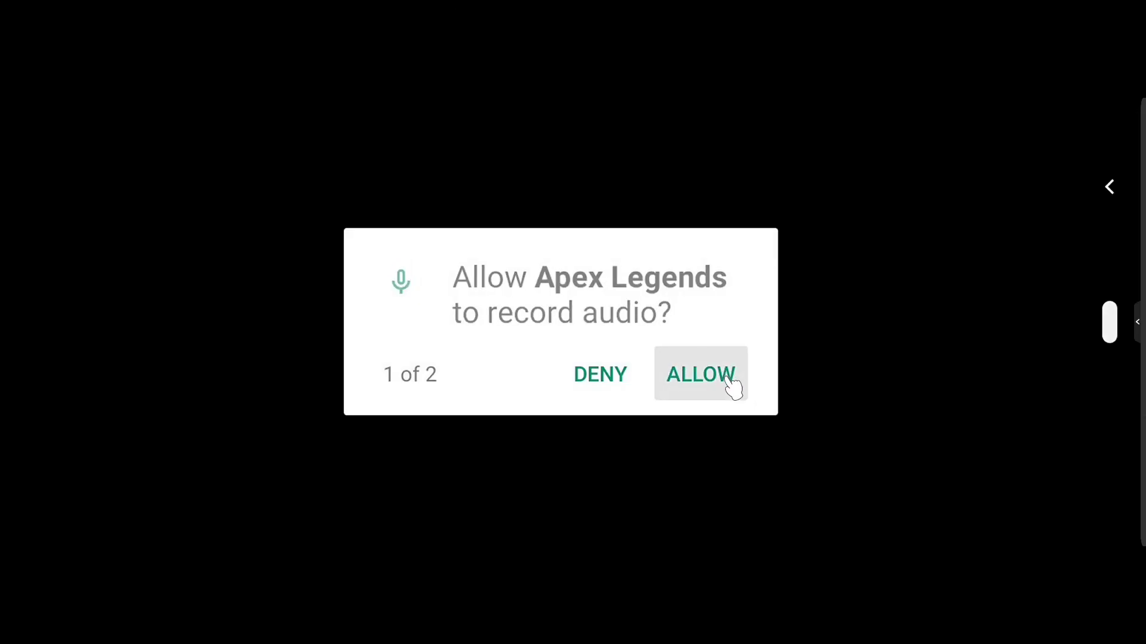
{"action": "left_click", "coordinate": [709, 379]}
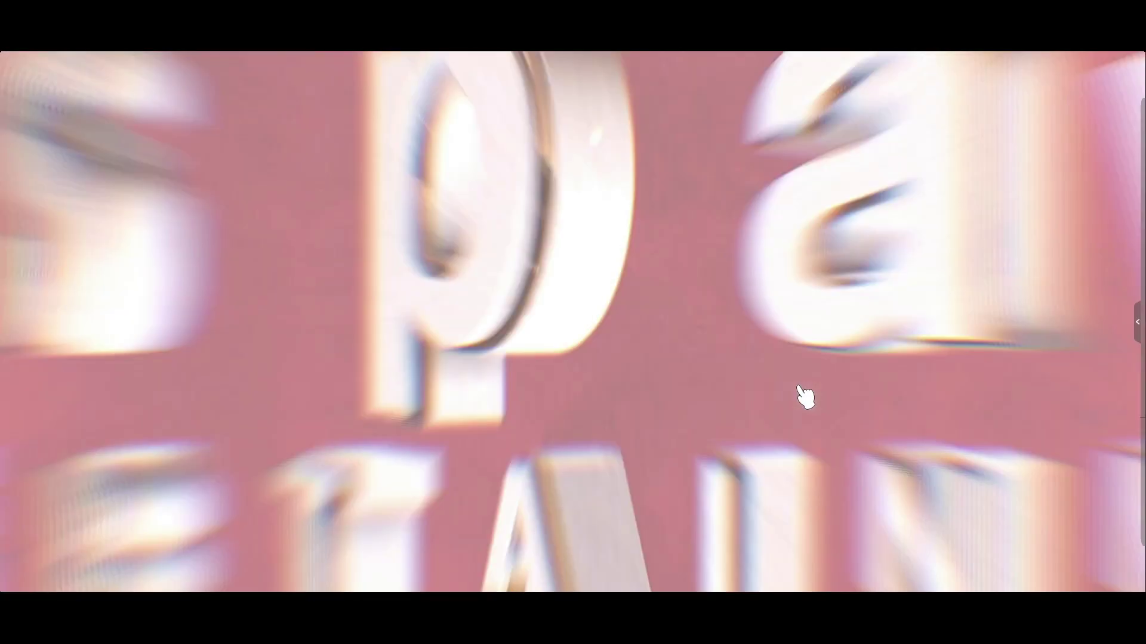